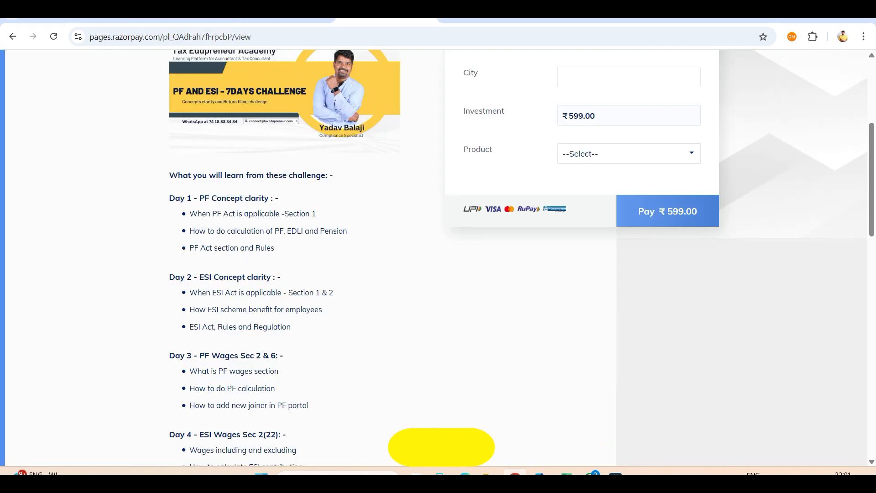
Step: Look over the payment pages for the PF and ESI 7Days challenge and the Taxation Community
scroll(438, 255, up, 5)
key(ctrl+a)
click(422, 256)
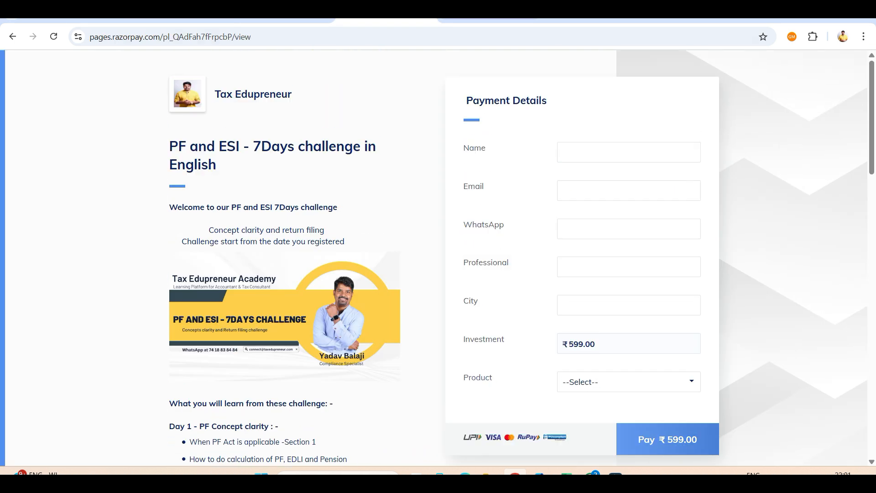
click(489, 16)
scroll(485, 126, up, 4)
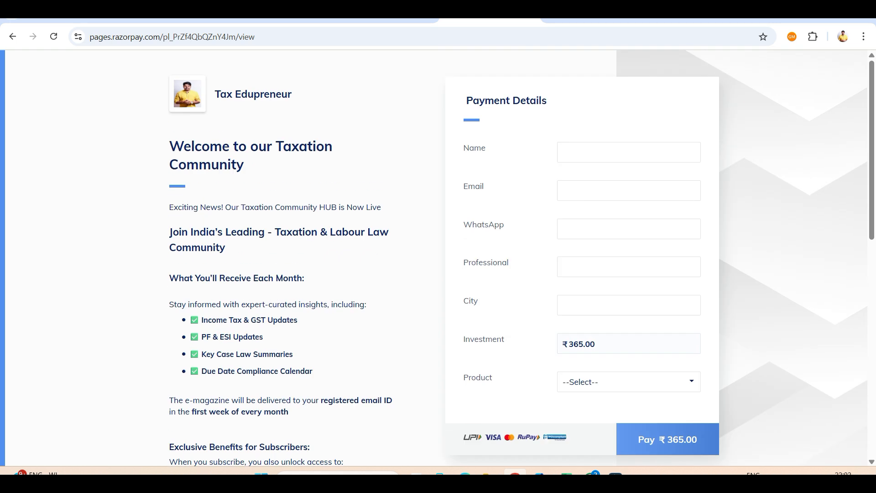
Step: Bring up the Tax Edupreneur YouTube channel's videos, then switch to the TRACES dashboard
click(282, 19)
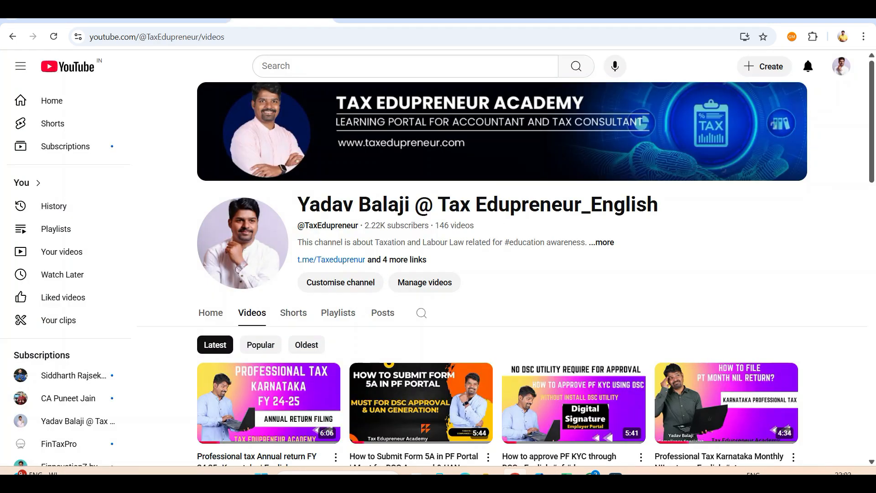
click(179, 19)
click(282, 18)
click(179, 18)
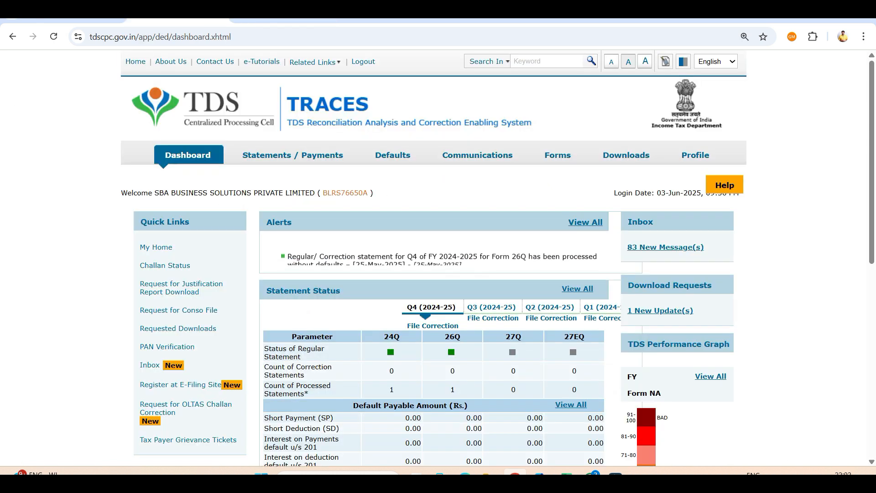
Step: Open the Request for Correction form and select financial year 2024-25 and quarter Q2
mouse_move(395, 156)
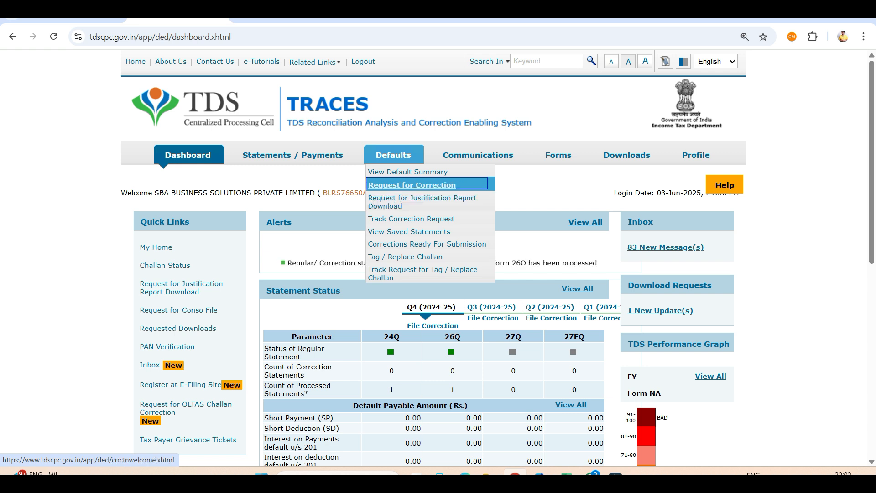
click(412, 185)
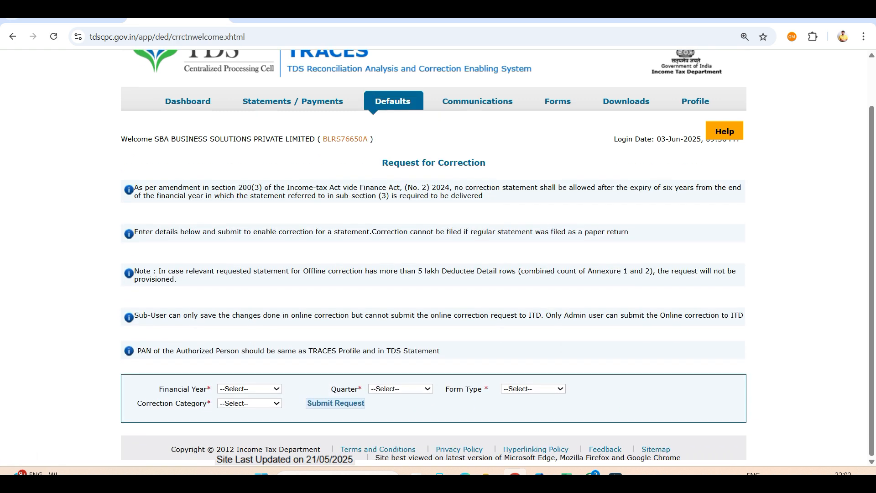
click(249, 389)
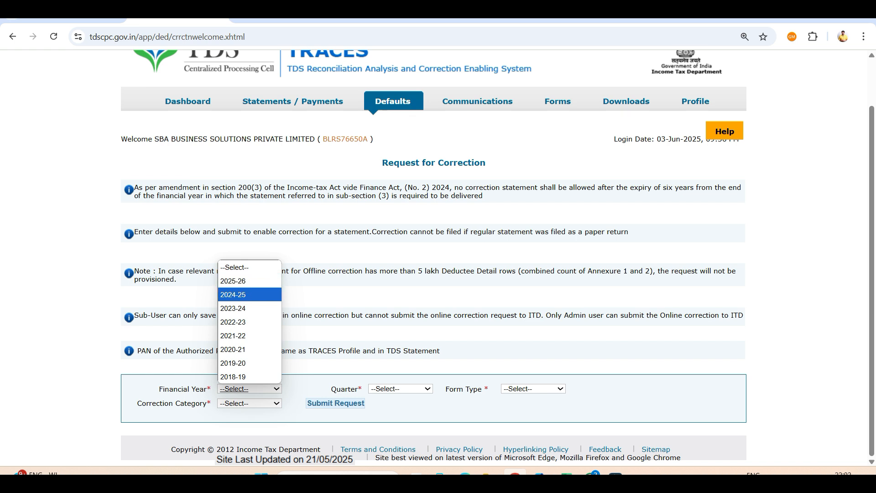
click(249, 295)
click(400, 388)
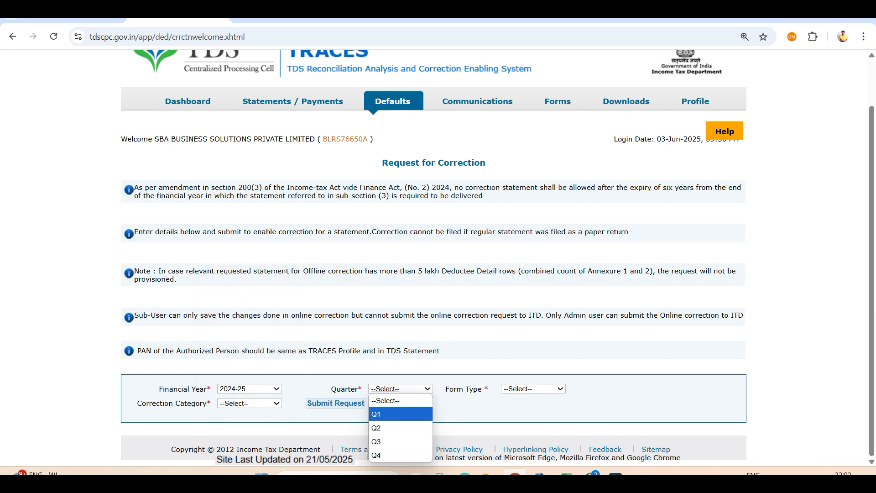
click(397, 428)
click(532, 389)
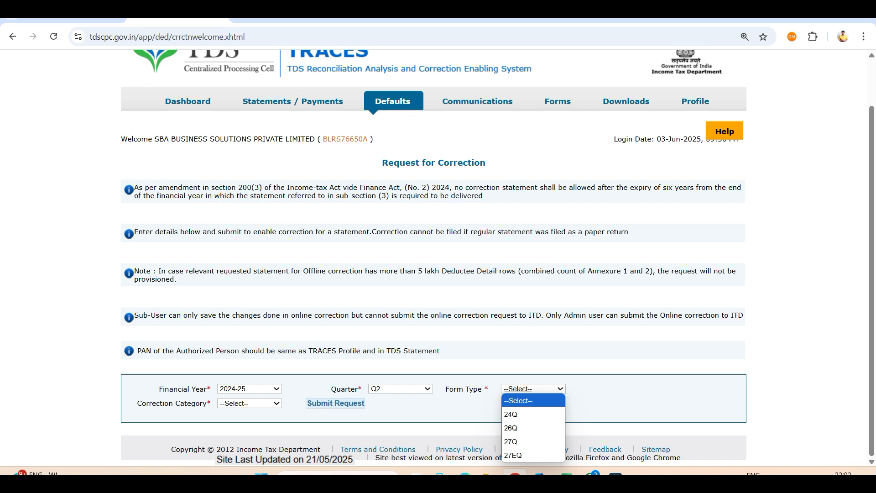
click(400, 388)
click(397, 455)
click(400, 388)
click(397, 428)
Step: Choose form type 26Q and the Online correction category, and submit the correction request
click(533, 389)
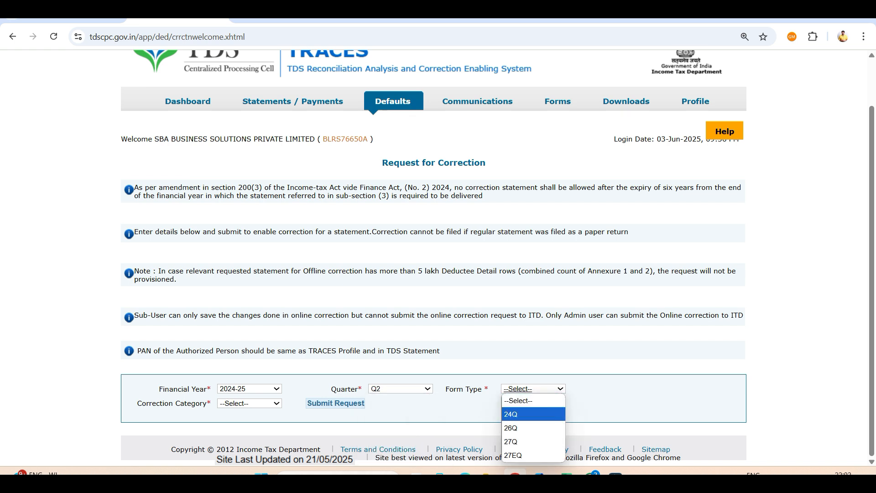
click(511, 427)
click(249, 403)
click(231, 428)
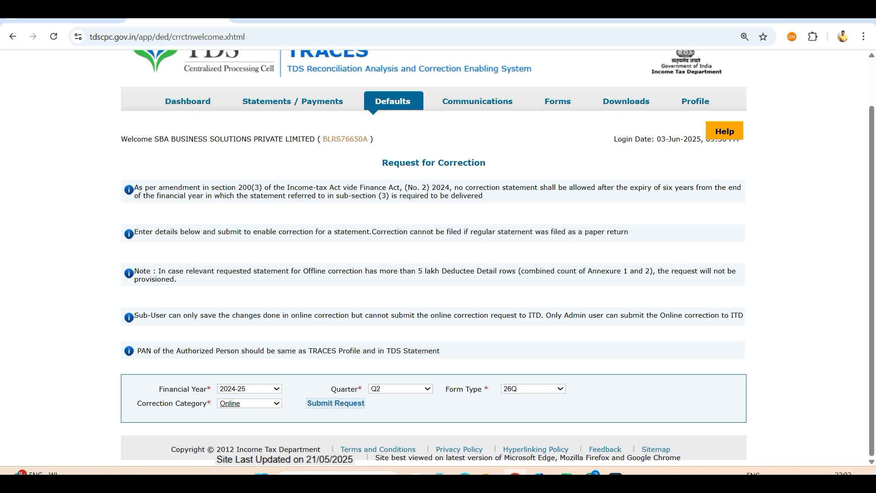
click(335, 403)
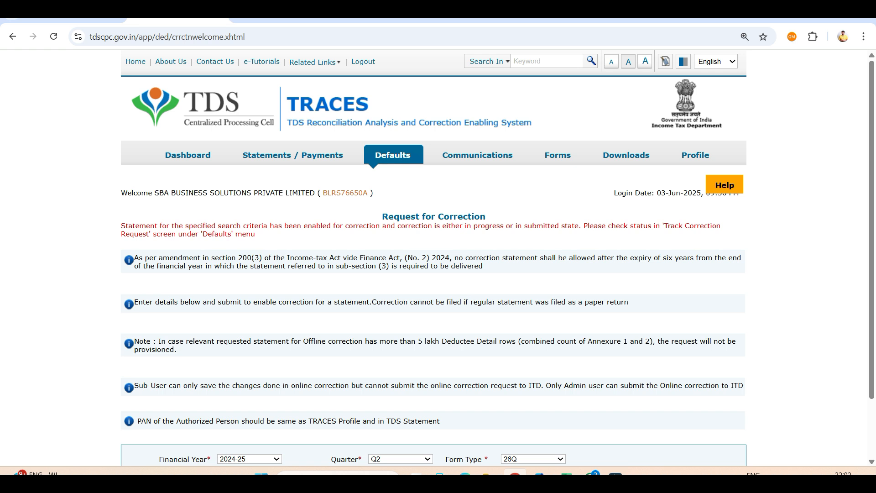
Step: List all tracked correction requests and open the available online request for Q2 of 2024-25, form 26Q
scroll(433, 274, down, 1)
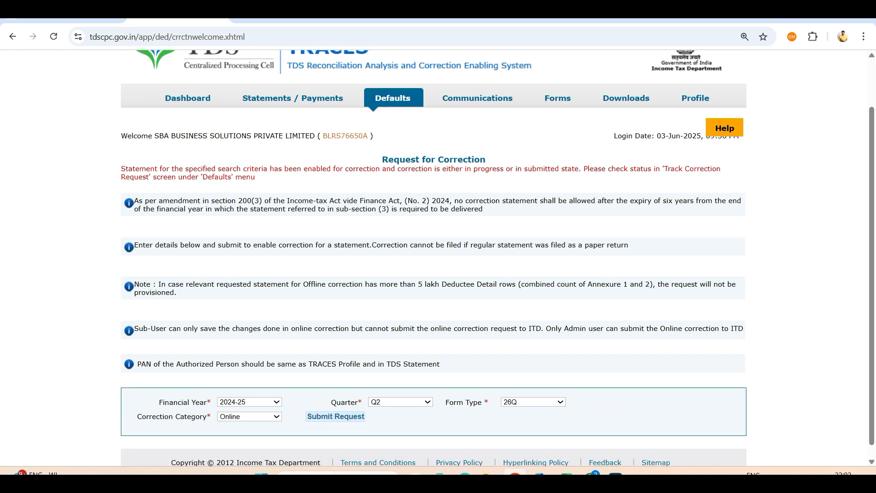
mouse_move(392, 101)
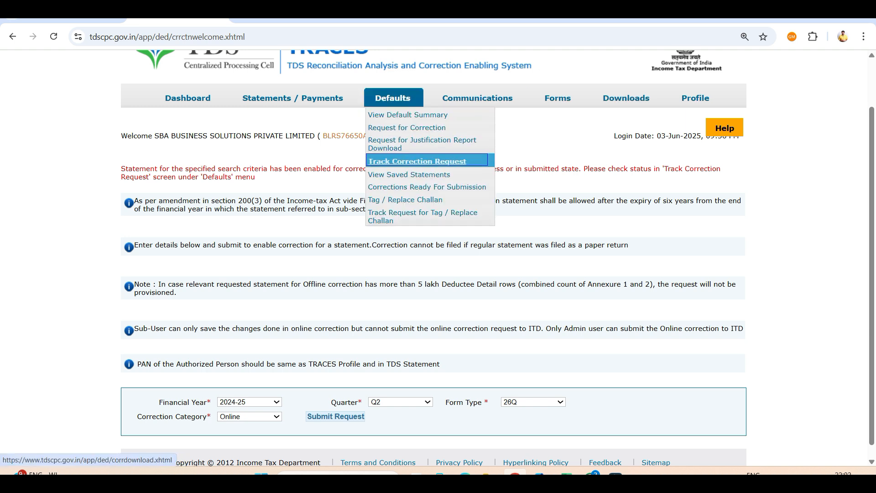
click(417, 161)
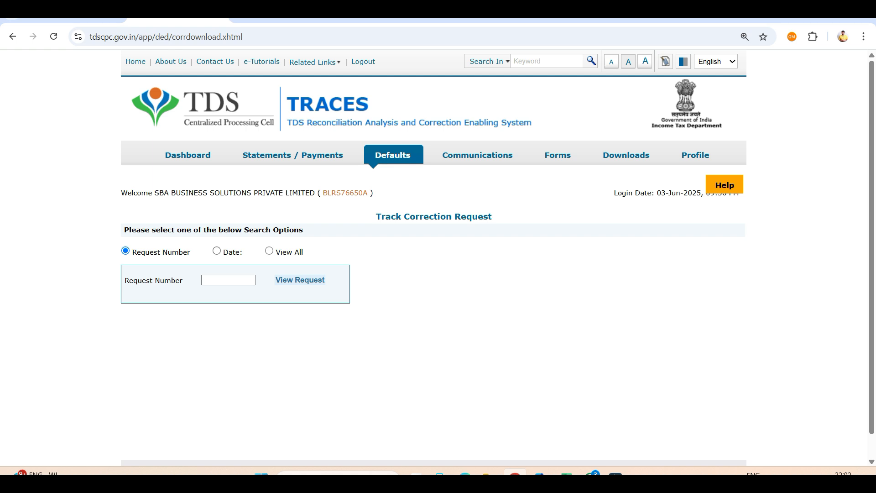
click(269, 251)
scroll(433, 258, down, 5)
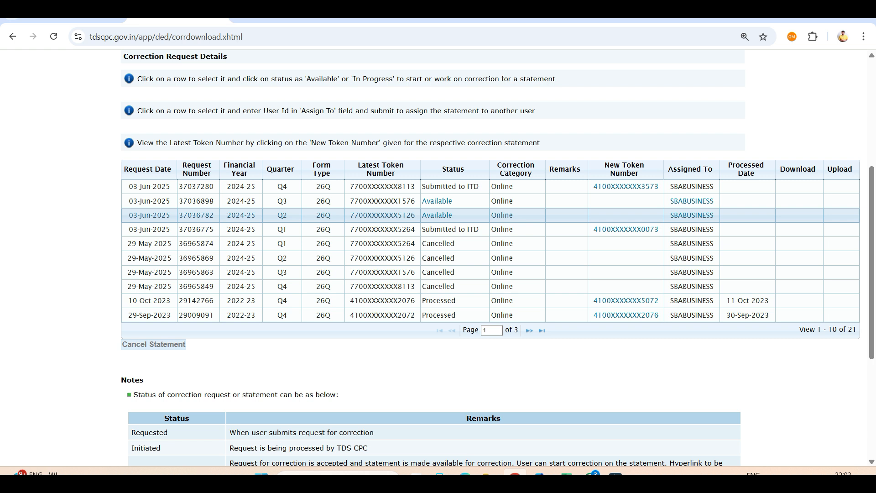
click(437, 215)
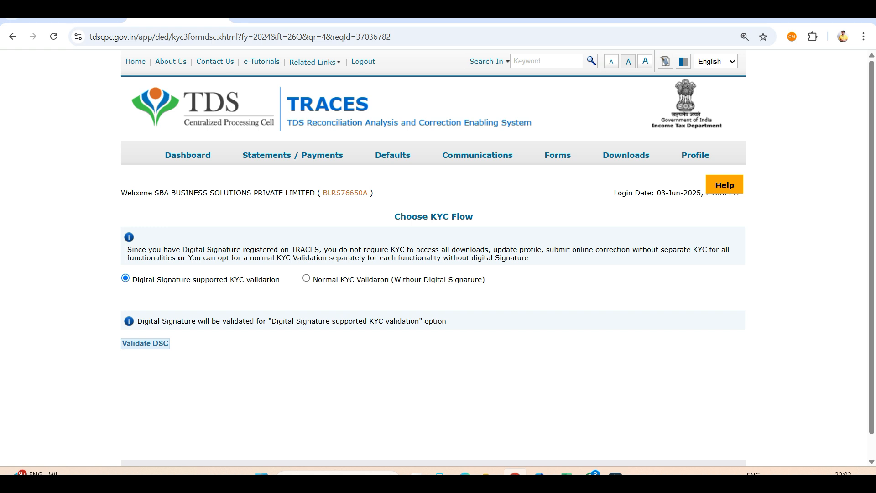
Step: Choose Digital Signature supported KYC validation and validate the DSC
click(306, 278)
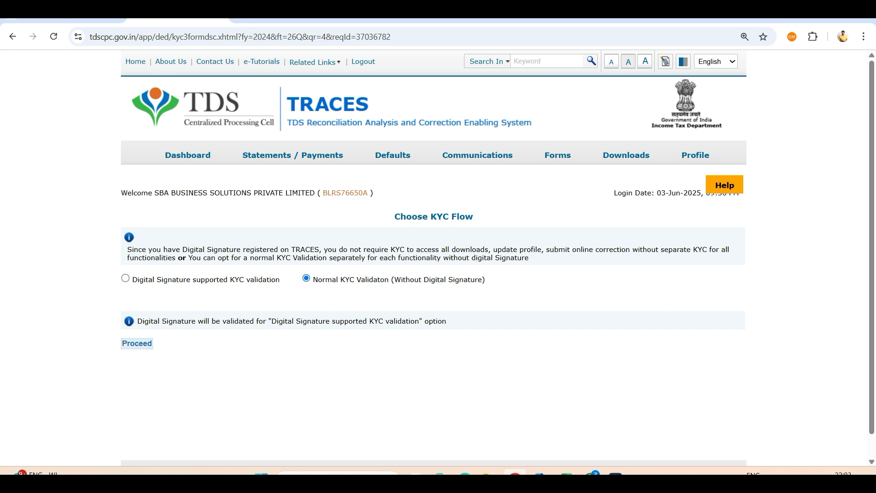
click(137, 344)
click(125, 278)
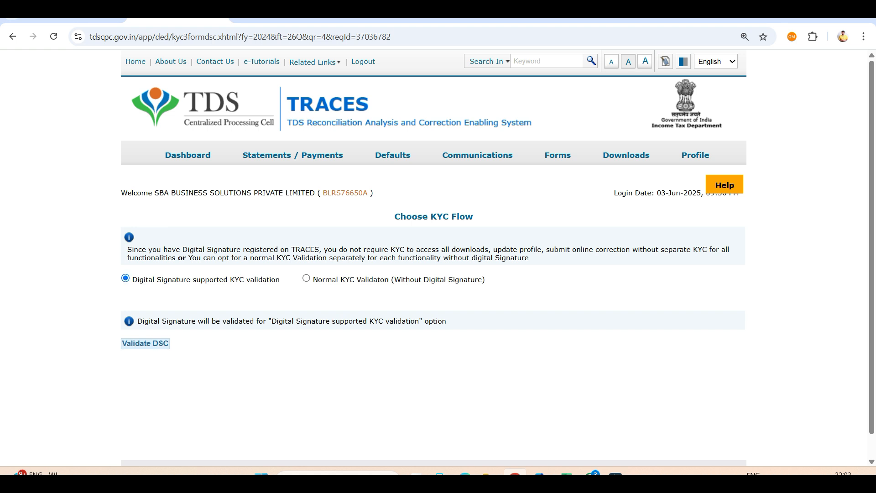
click(145, 343)
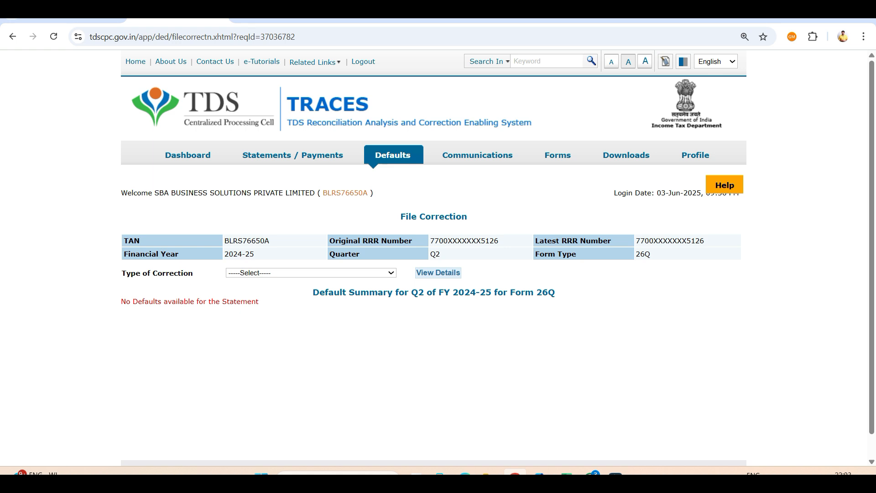
Step: Select PAN Correction as the type of correction, view its details and open the Valid PAN records
click(311, 273)
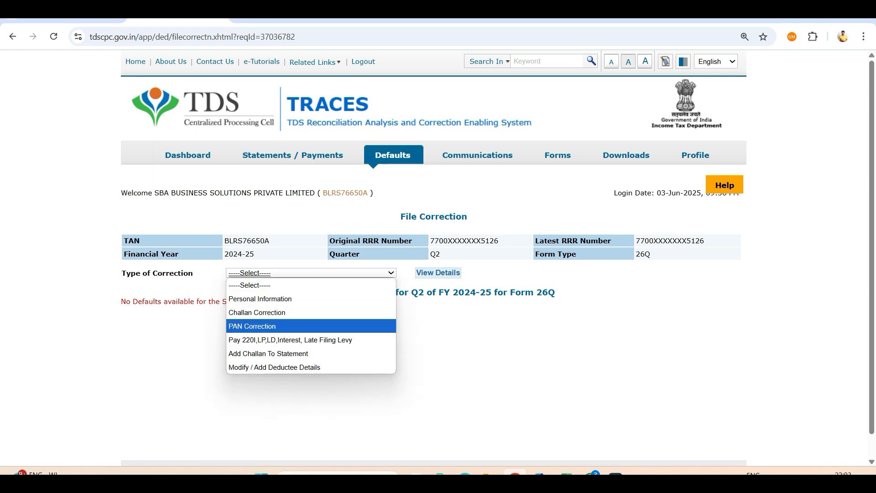
key(Return)
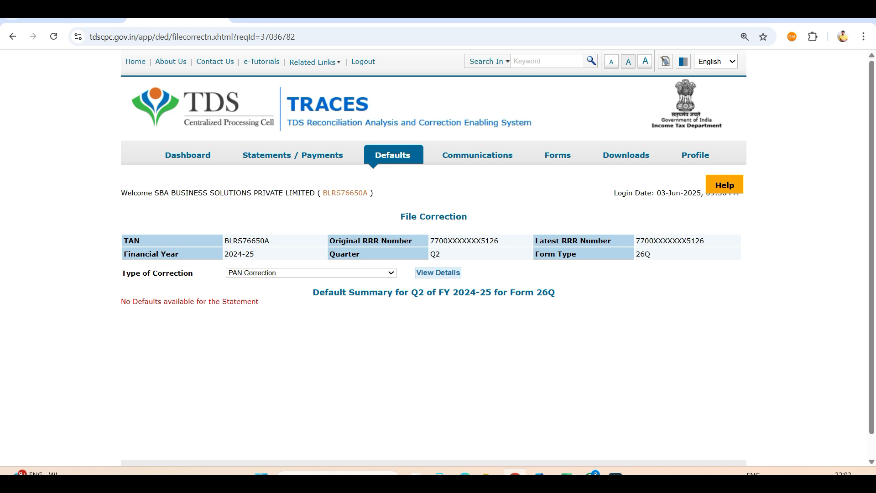
click(311, 273)
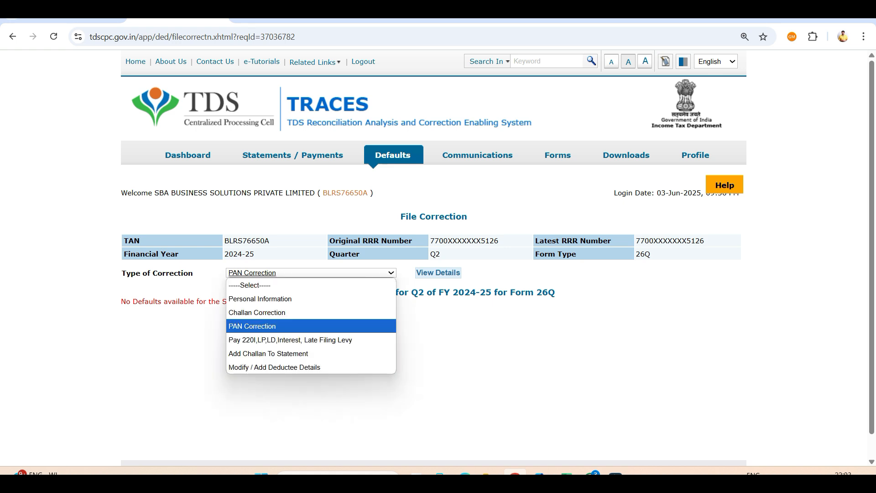
key(Up)
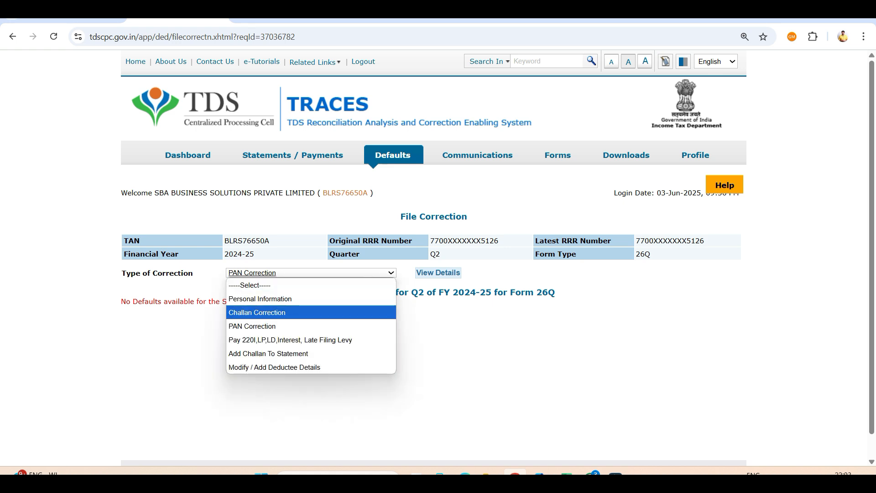
key(Down)
key(Down)
key(Down)
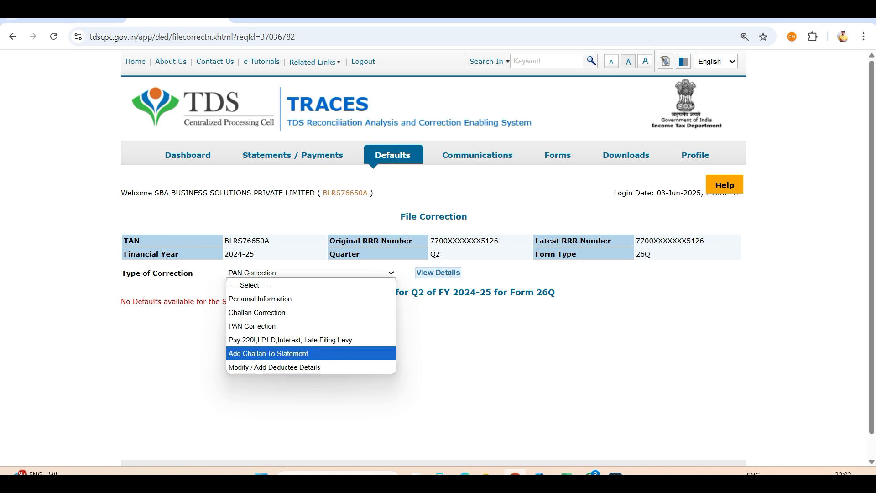
key(Escape)
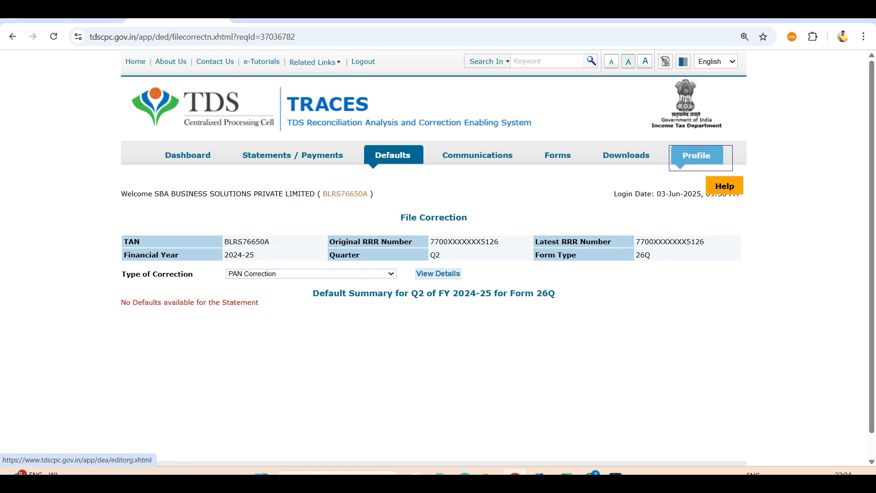
click(310, 273)
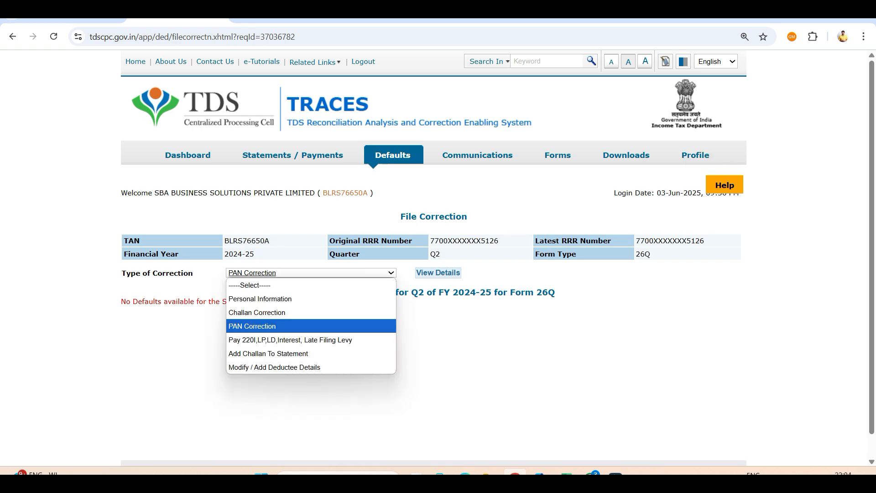
key(Escape)
click(438, 273)
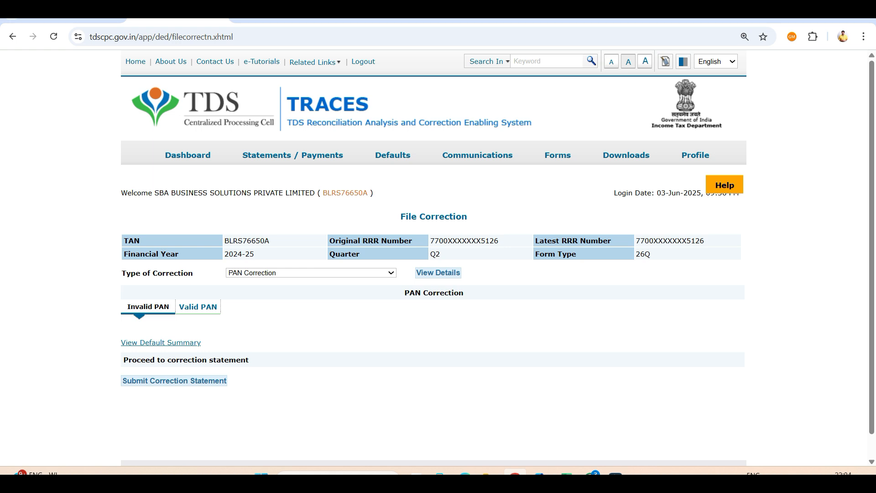
click(197, 306)
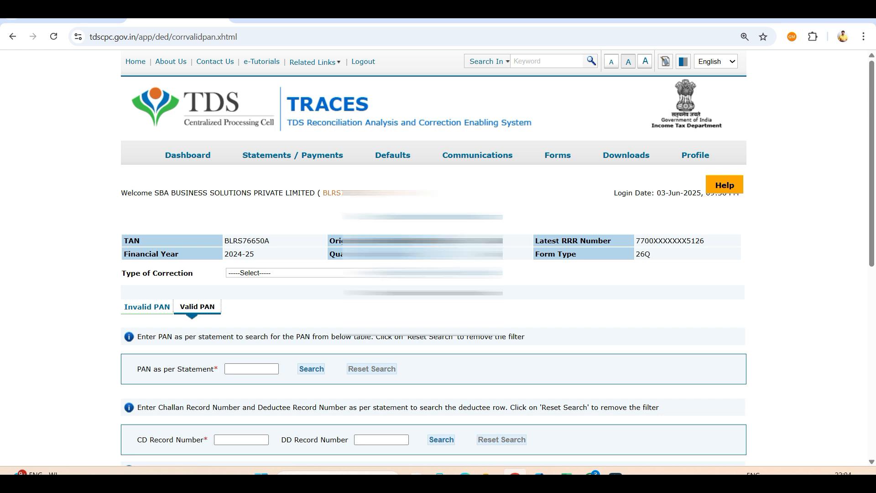
Step: Submit the correction statement containing the saved PAN change and confirm its action summary
scroll(433, 273, down, 6)
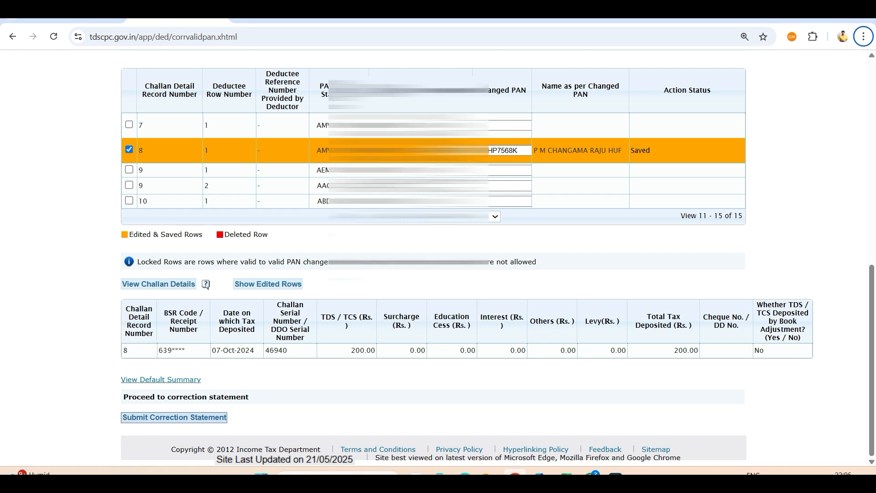
click(174, 417)
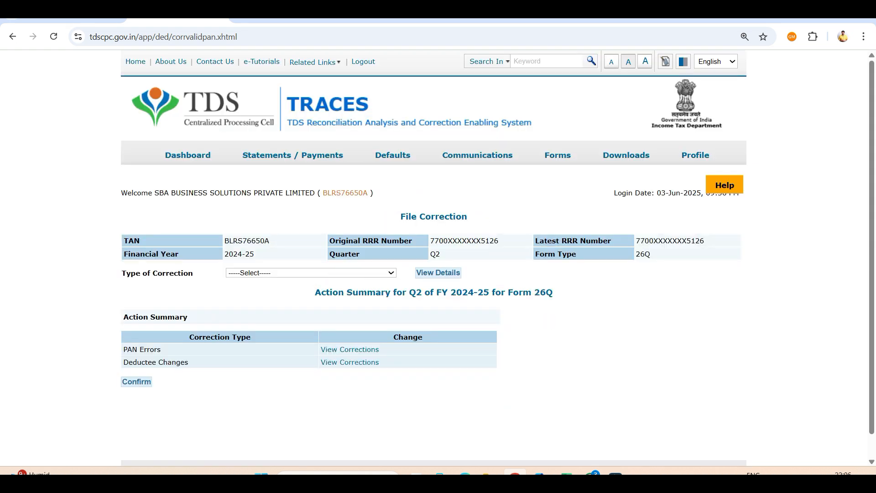
drag(127, 349, 181, 362)
key(Tab)
key(shift+Tab)
click(180, 362)
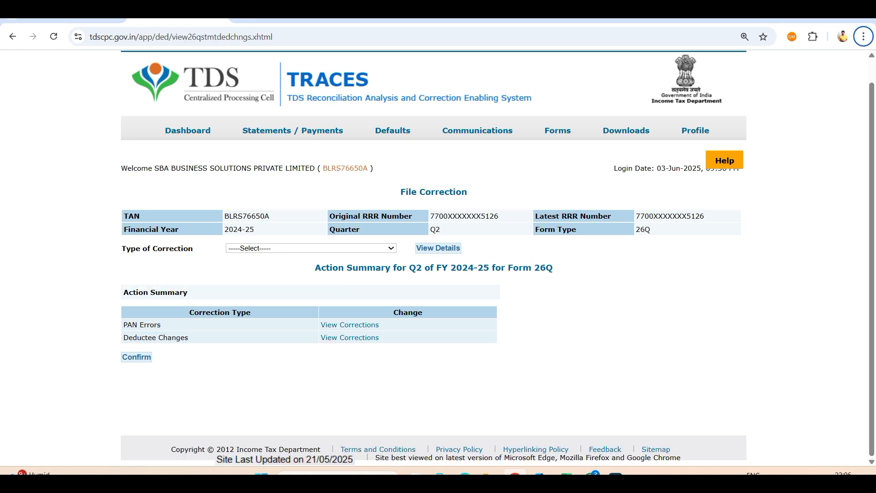
click(136, 358)
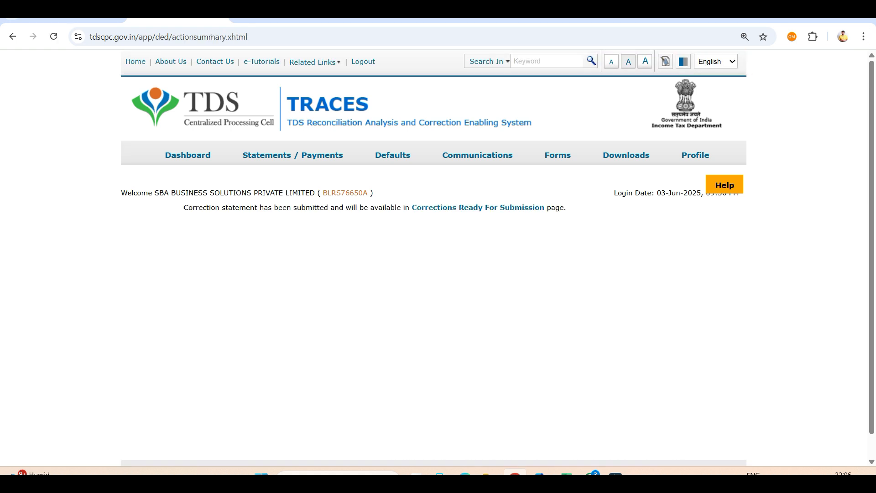
Step: Open the corrections ready for submission and view the 2024-25 Q2 26Q statement's action summary
click(477, 208)
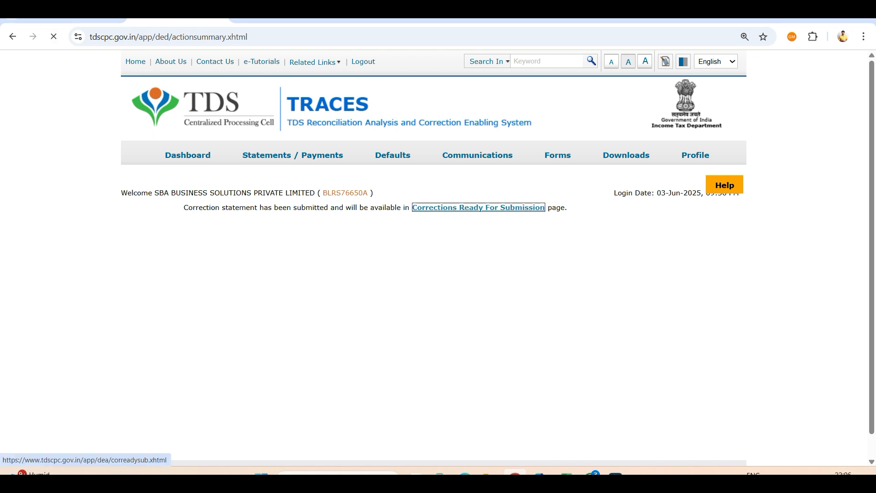
click(217, 275)
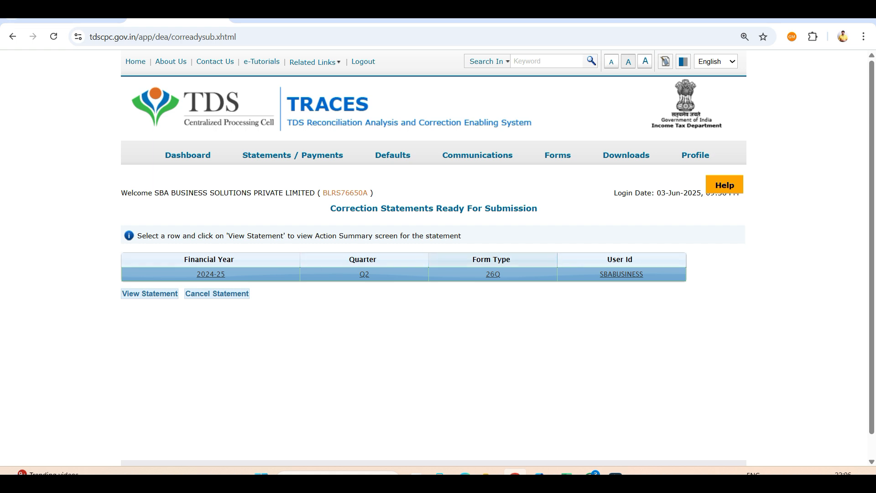
click(150, 293)
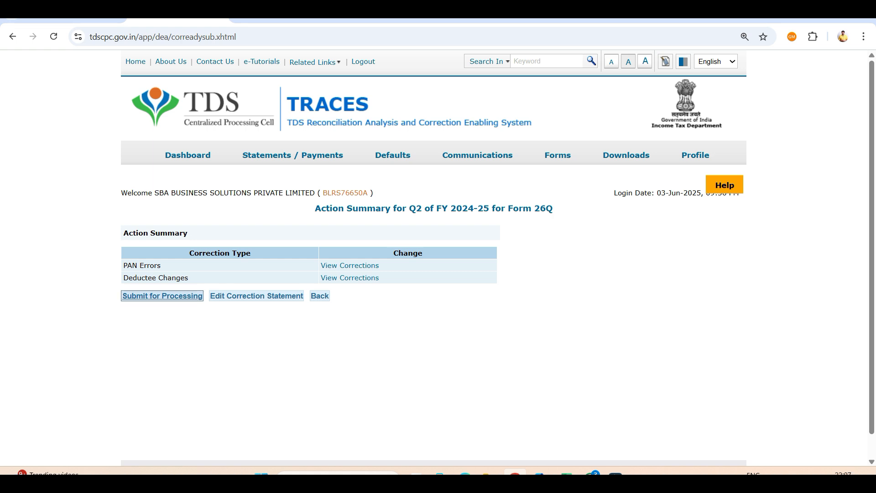
Step: Submit the Q2 FY 2024-25 Form 26Q correction statement for processing, signing it digitally, and highlight the submission result
click(162, 296)
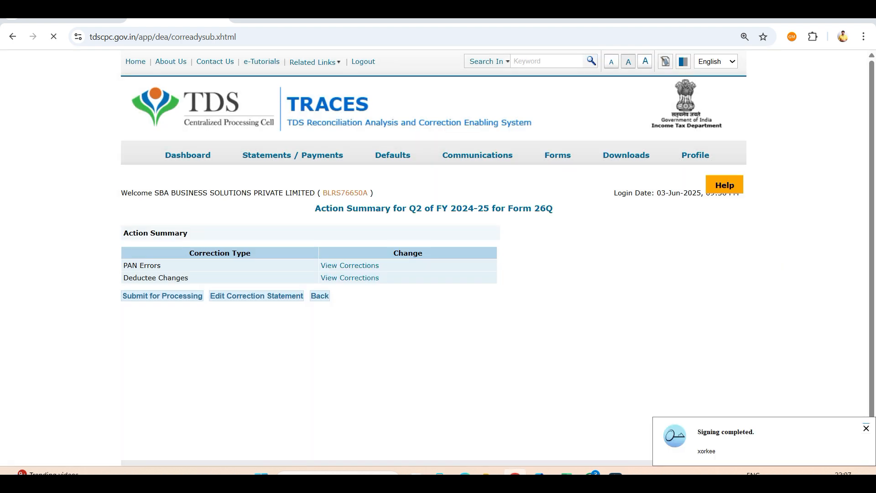
drag(183, 207, 358, 207)
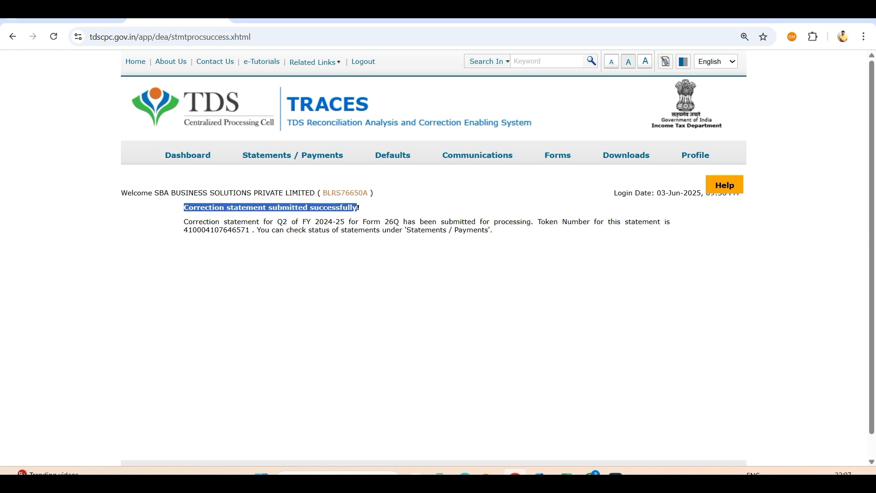
Step: Switch to the PF and ESI - 7Days challenge payment page and examine its day-by-day course content
click(387, 15)
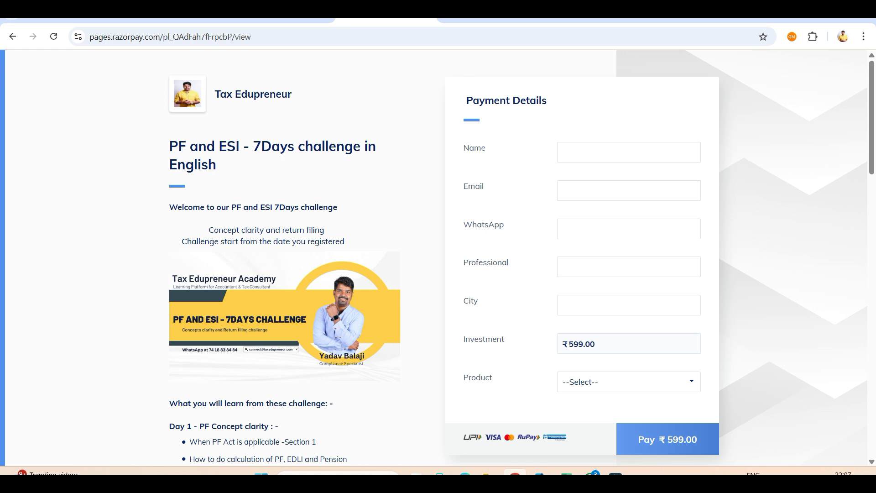
key(ctrl+a)
click(424, 258)
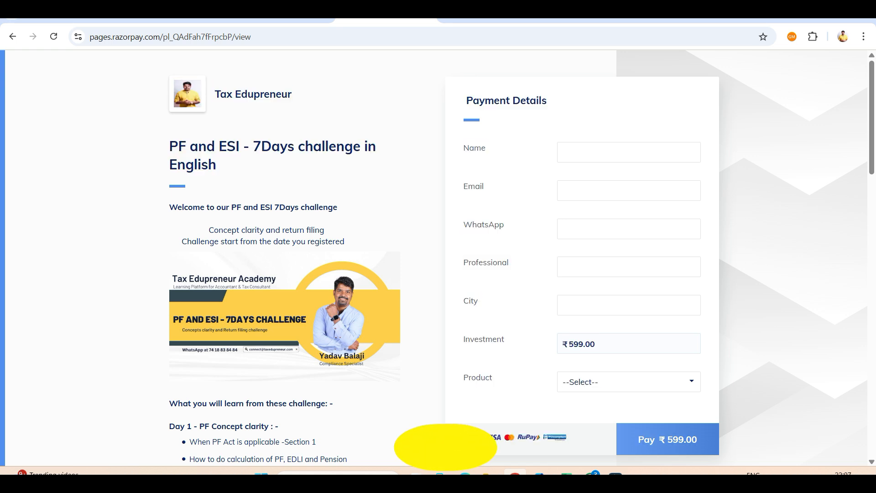
scroll(425, 257, down, 1)
scroll(424, 257, down, 4)
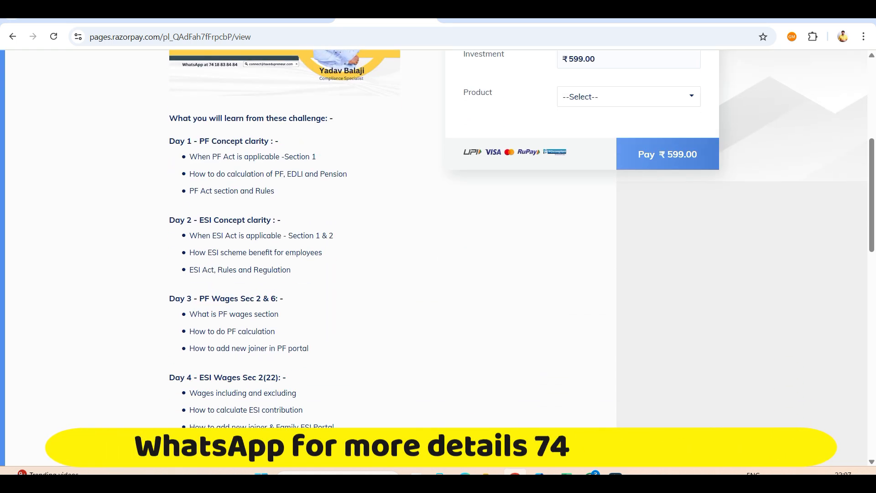
scroll(424, 258, down, 3)
scroll(424, 258, down, 3)
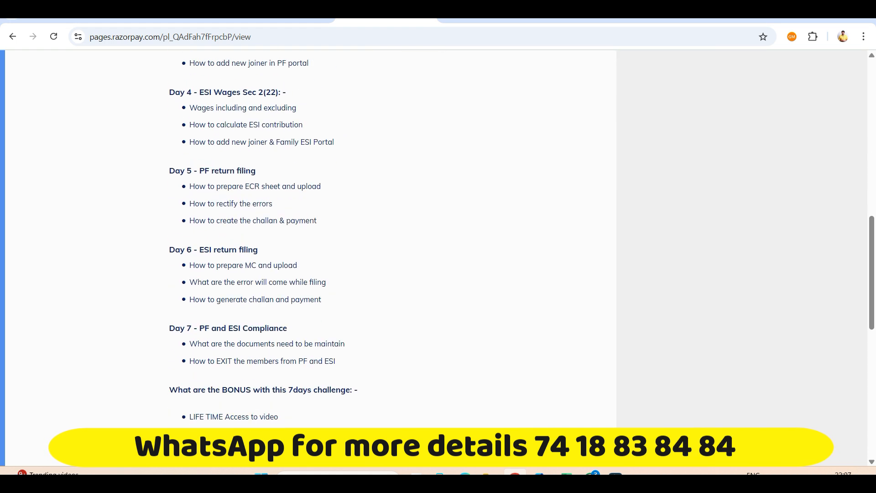
scroll(424, 258, up, 10)
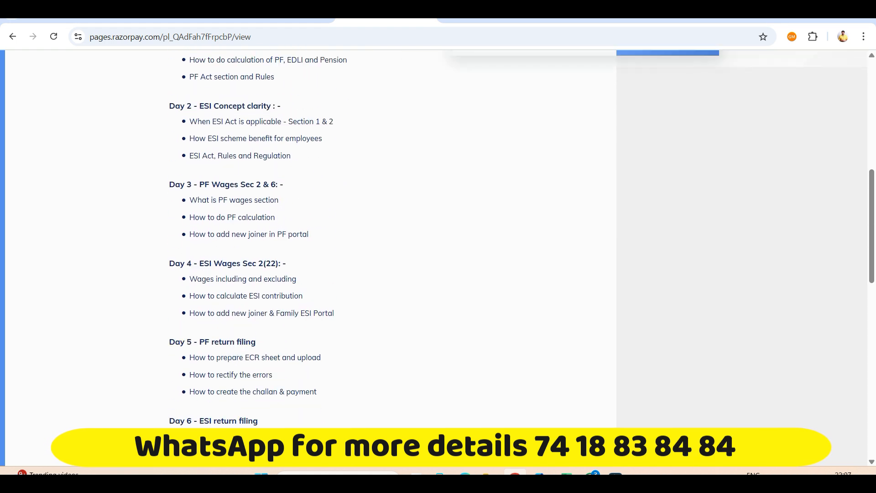
Step: Review the Taxation Community payment page's subscriber benefits and investment amount, and switch to the Tax Edupreneur YouTube channel's videos
click(490, 20)
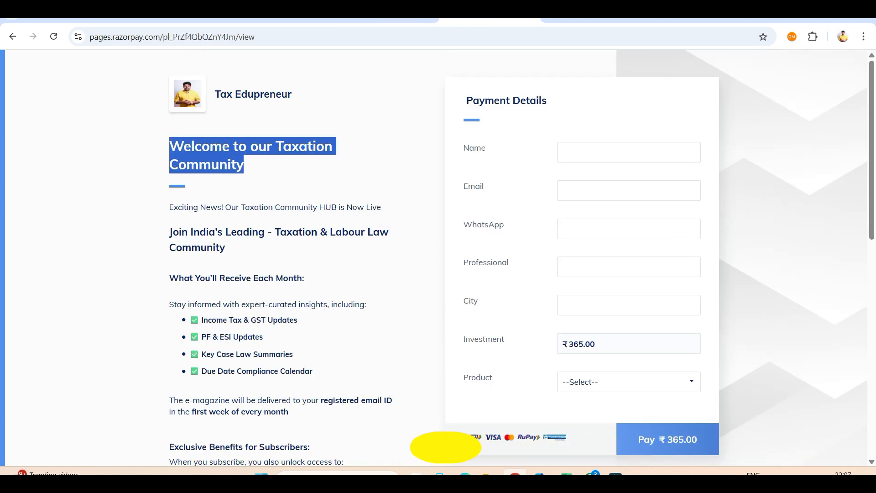
scroll(438, 258, down, 3)
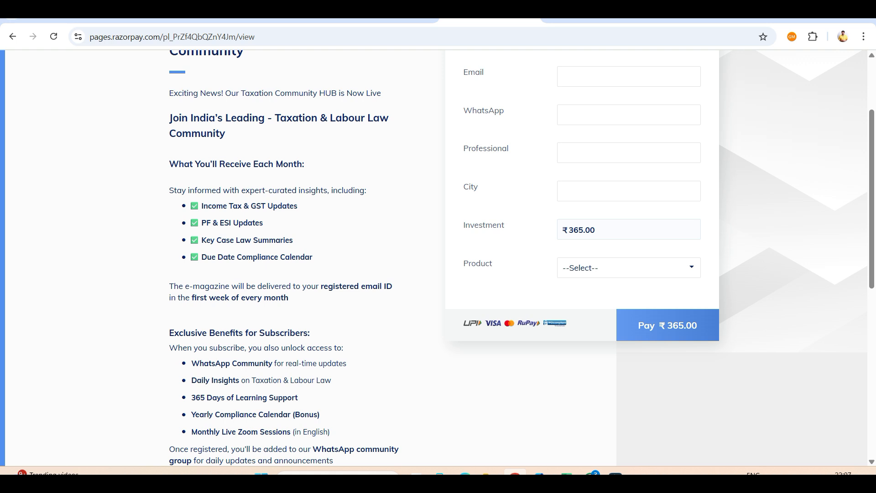
scroll(438, 258, down, 3)
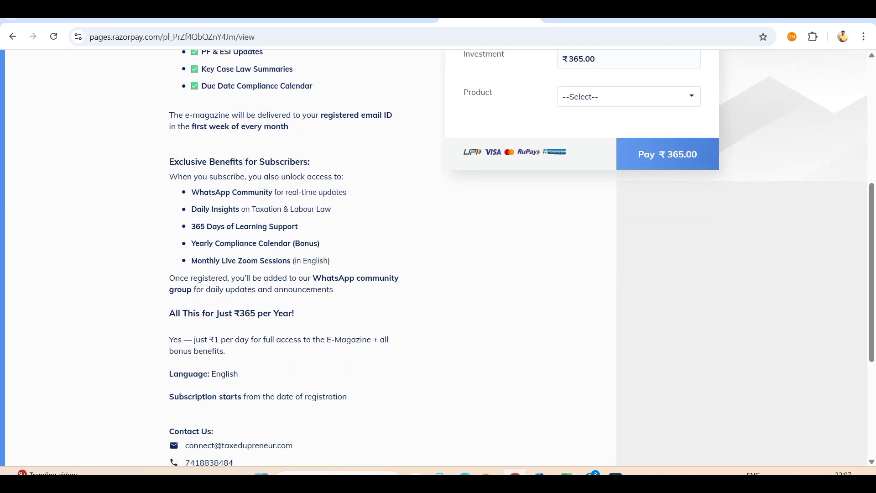
scroll(439, 257, up, 2)
scroll(438, 258, up, 1)
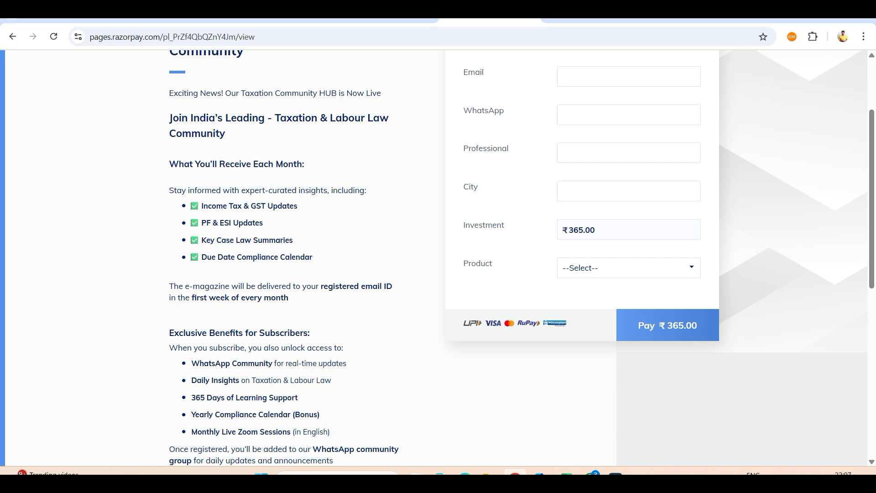
drag(562, 230, 595, 230)
click(614, 230)
scroll(438, 258, up, 3)
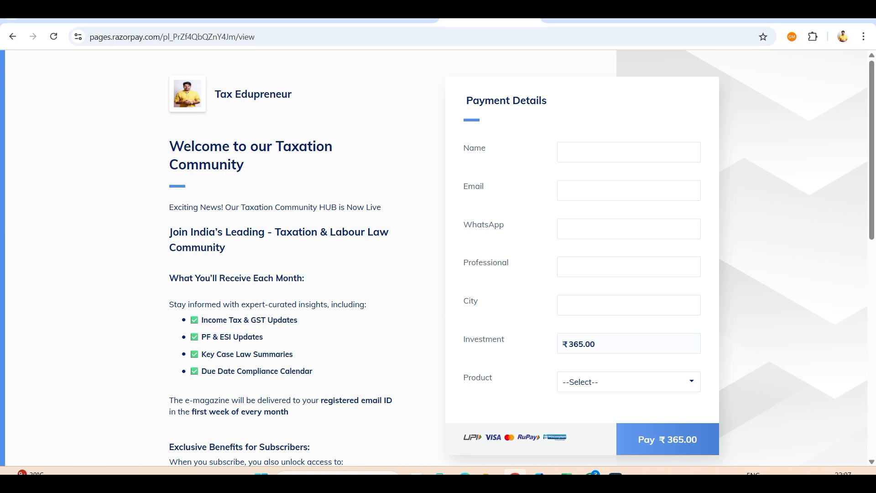
click(283, 14)
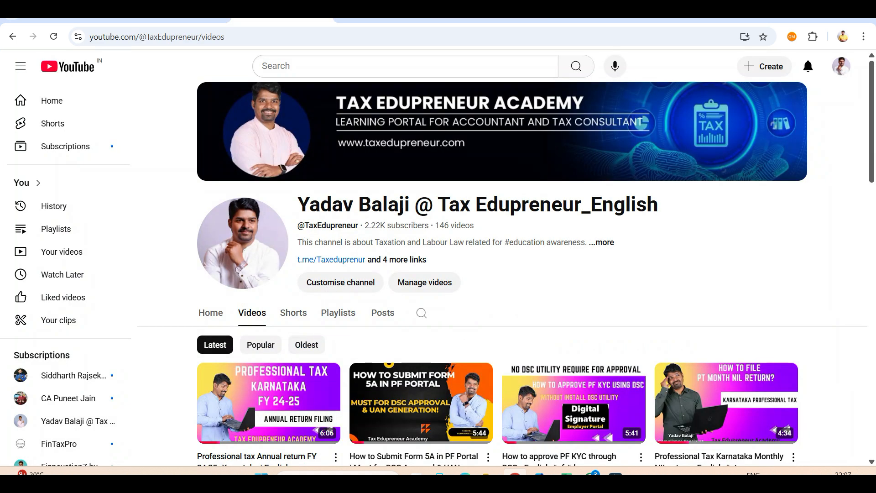